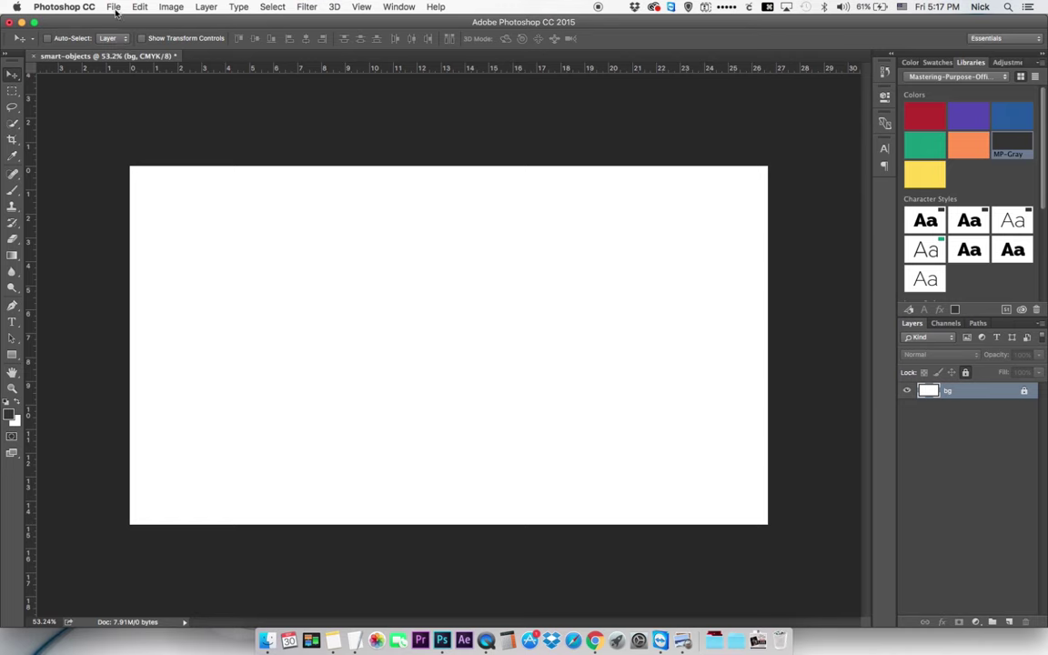
Place computer-767781_1920.jpg as an embedded smart object and enlarge it to fill the canvas
click(113, 8)
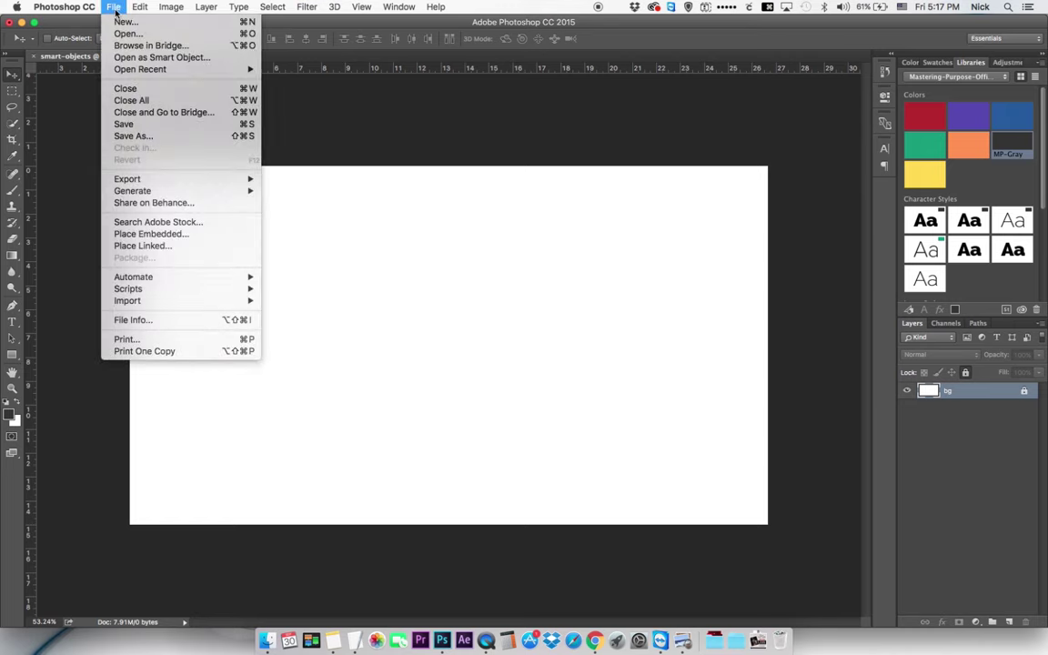
click(142, 238)
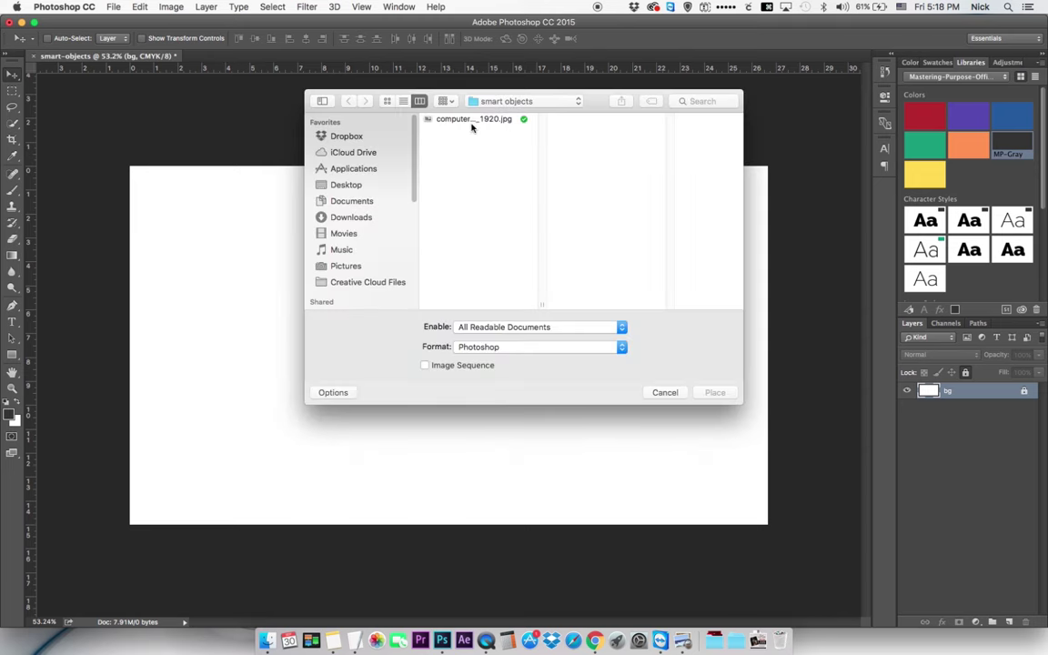
click(472, 121)
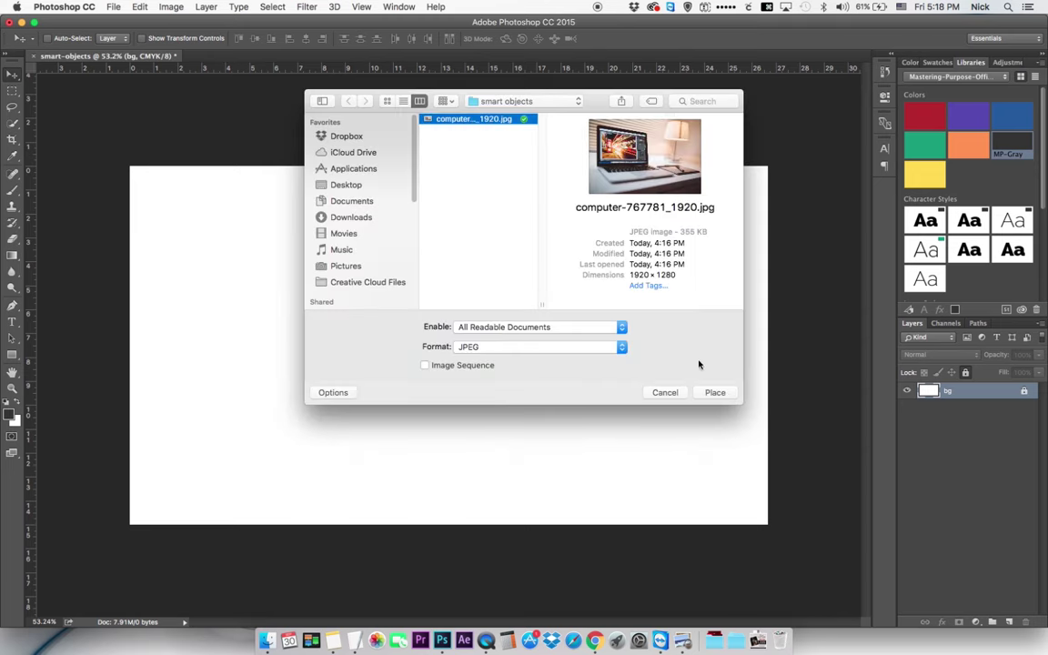
click(712, 397)
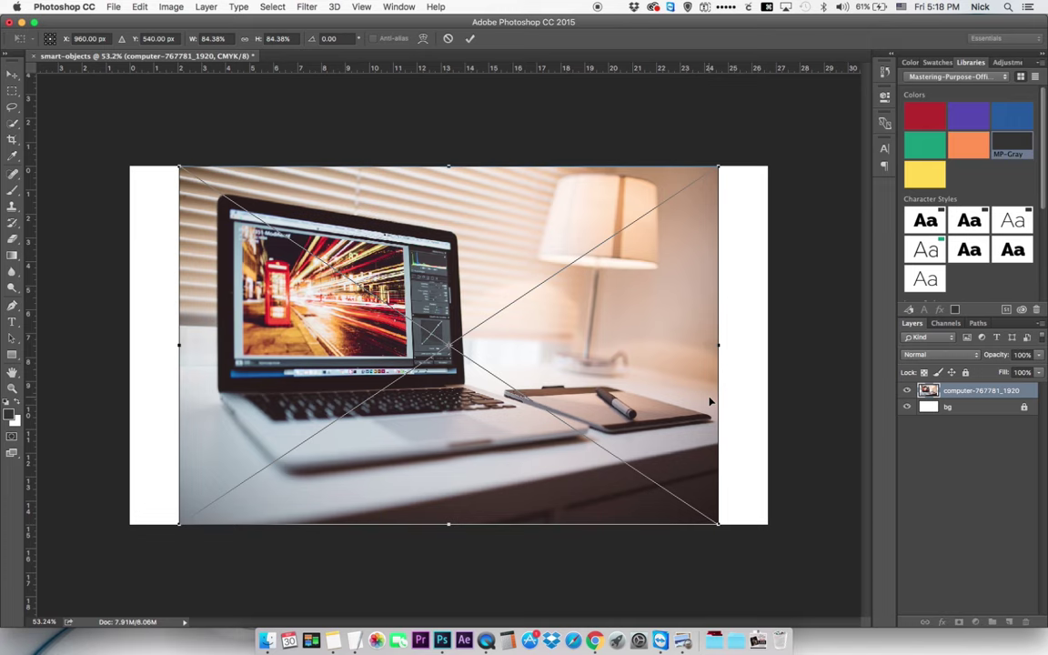
drag(719, 523, 774, 561)
key(Return)
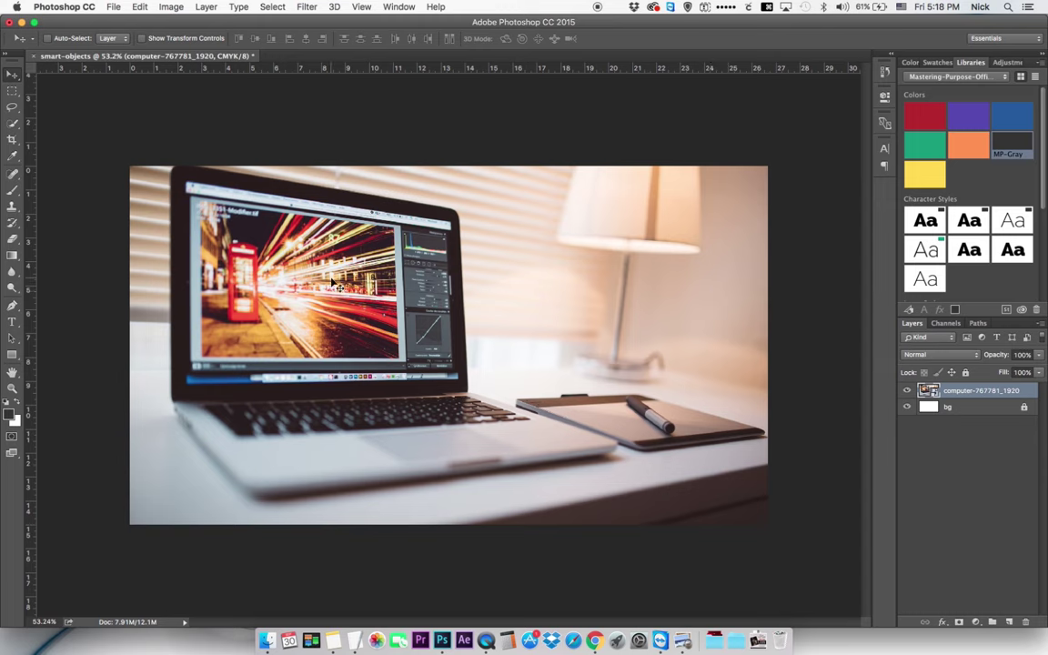
Drag guides to the laptop screen's left, top, right and bottom edges
key(p)
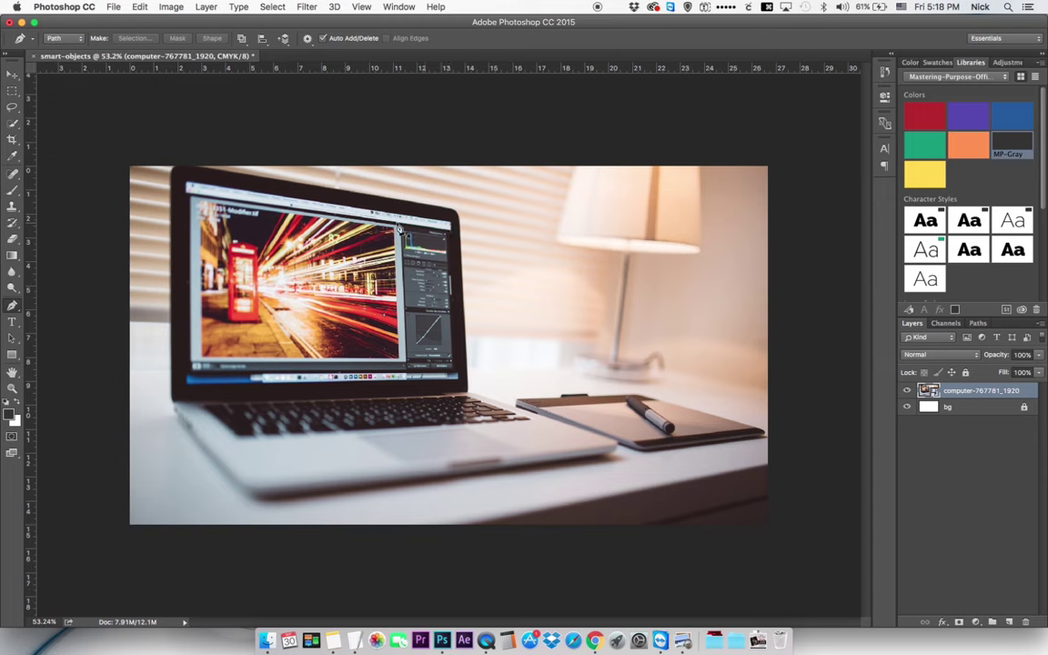
drag(32, 234, 186, 236)
drag(266, 70, 273, 179)
drag(33, 229, 459, 281)
drag(361, 67, 417, 383)
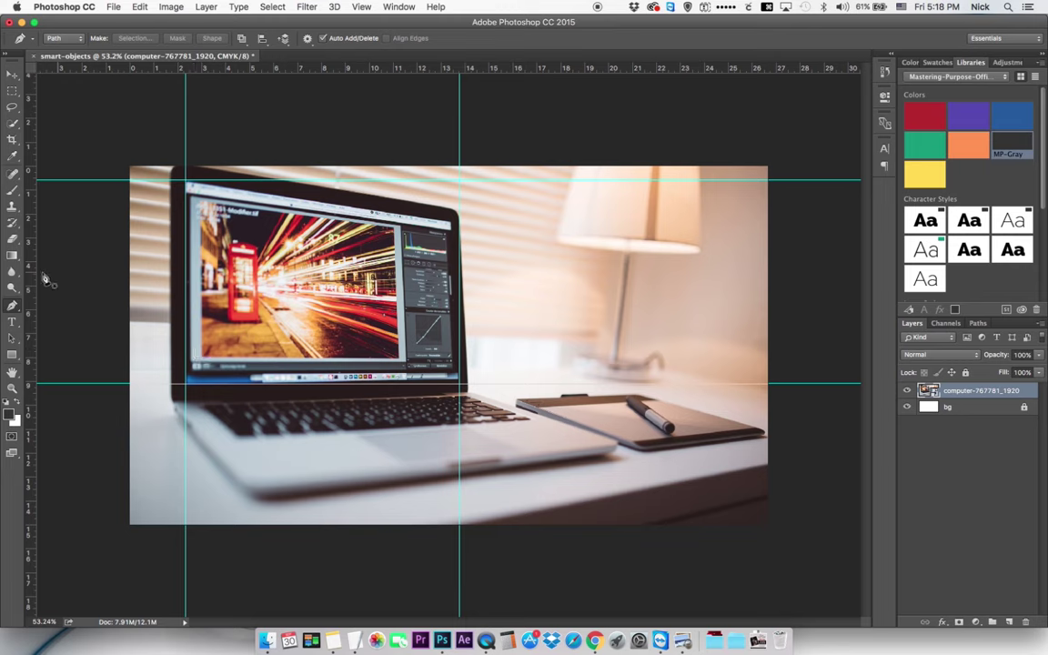
Draw a rectangle between the guides over the laptop screen and fill it green
click(13, 354)
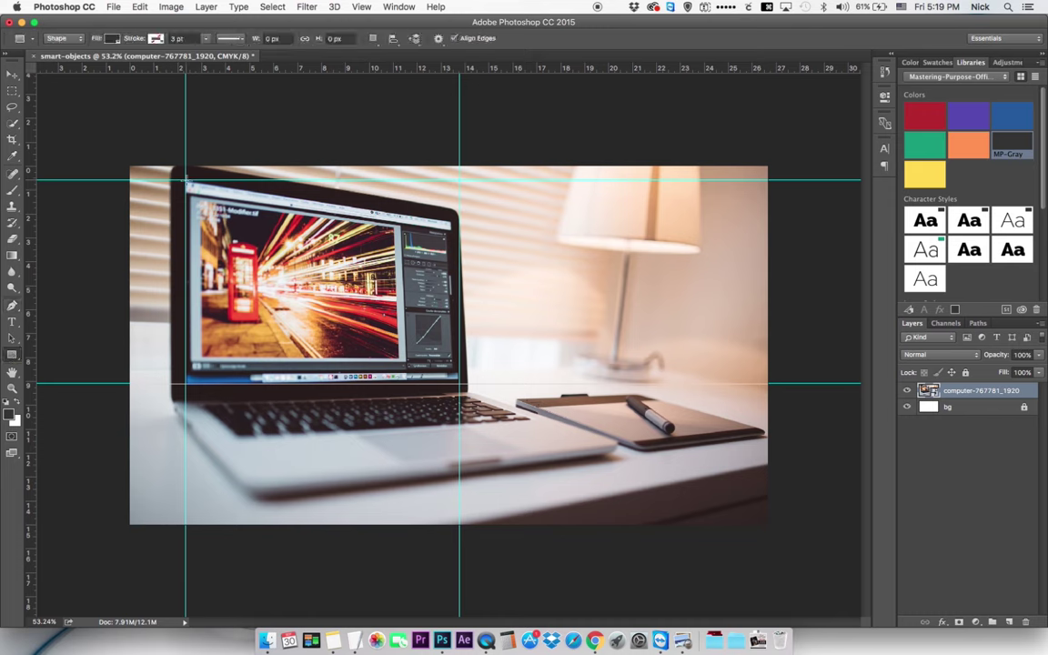
drag(187, 180, 458, 382)
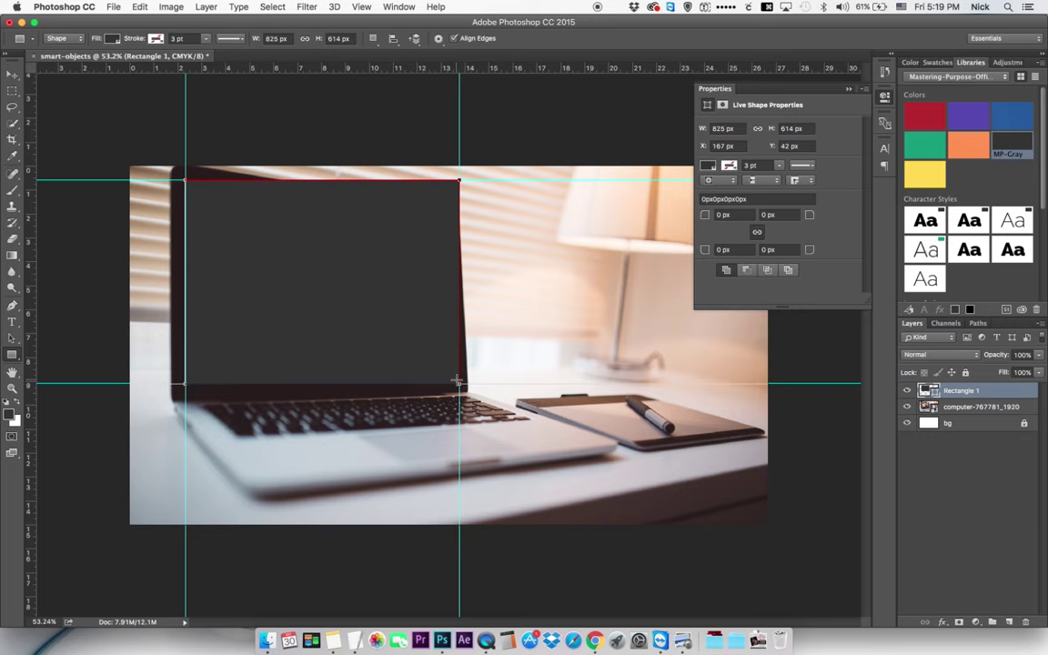
click(729, 166)
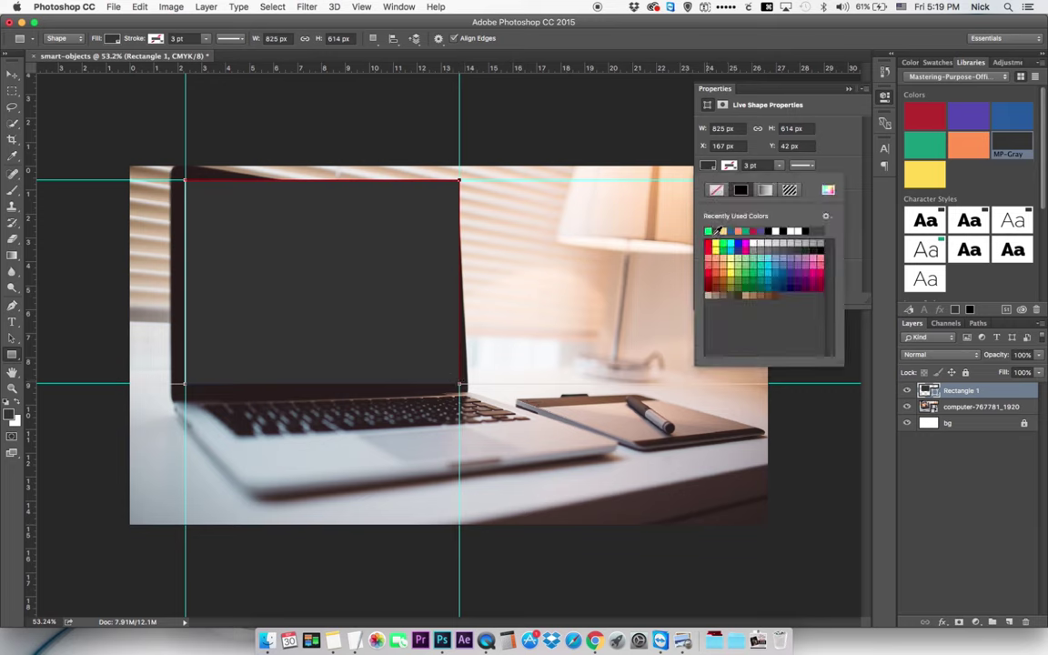
click(710, 231)
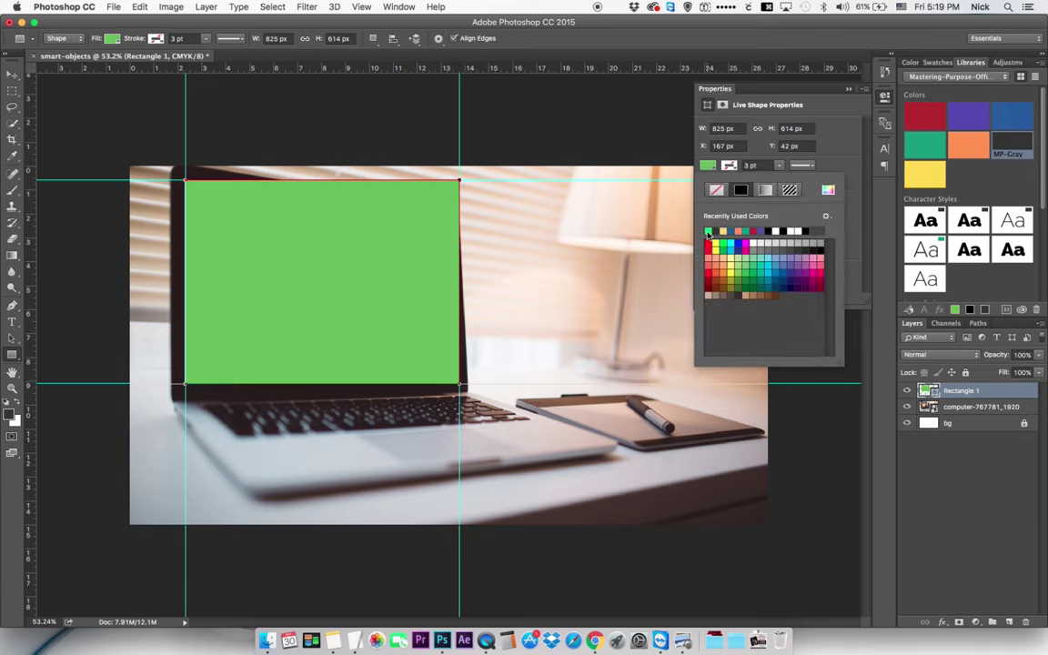
click(848, 89)
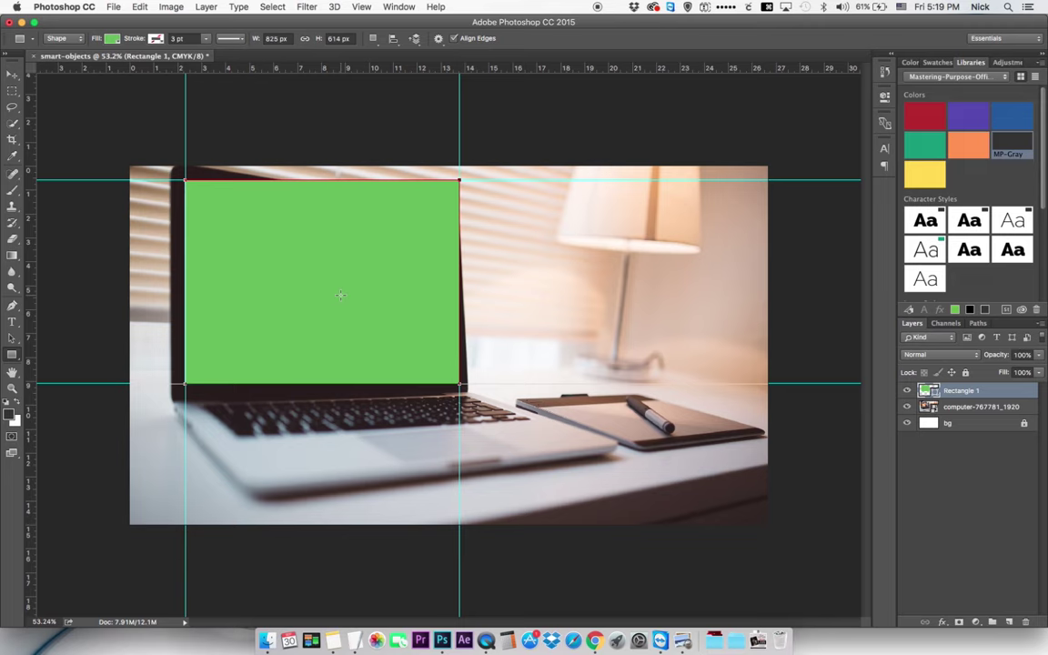
Hide the guides and zoom the view out to 50%
key(v)
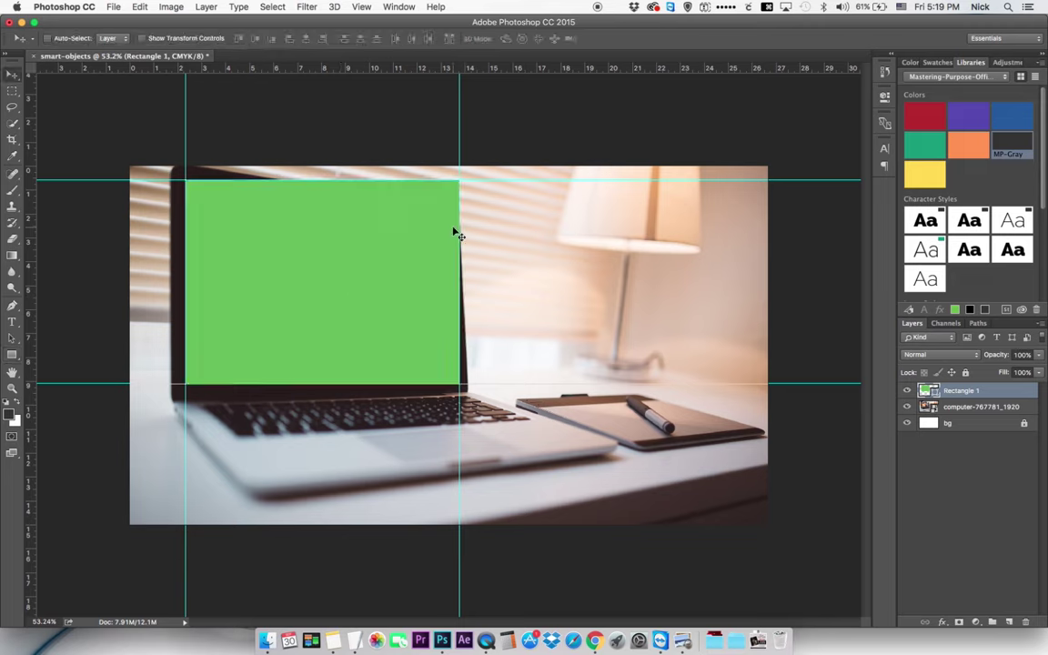
key(super+semicolon)
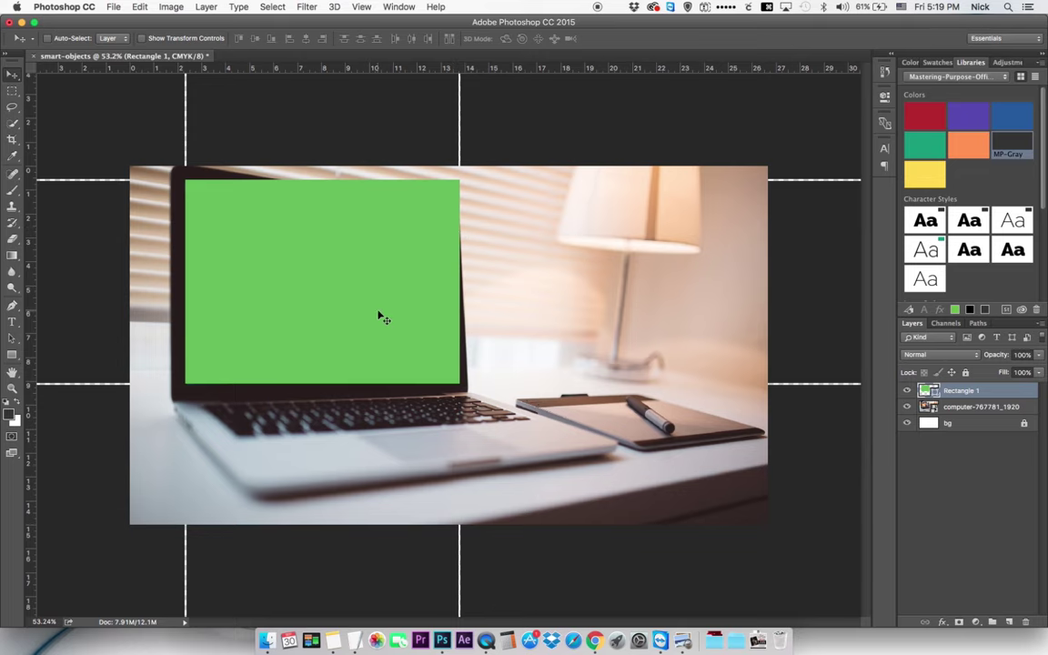
key(z)
alt+click(347, 290)
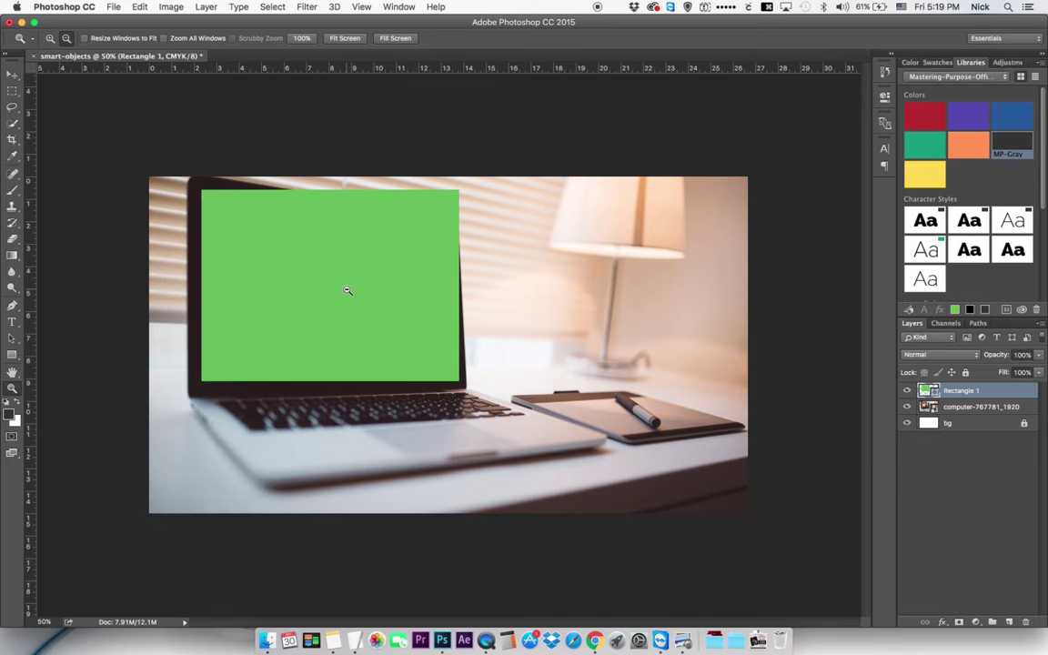
key(v)
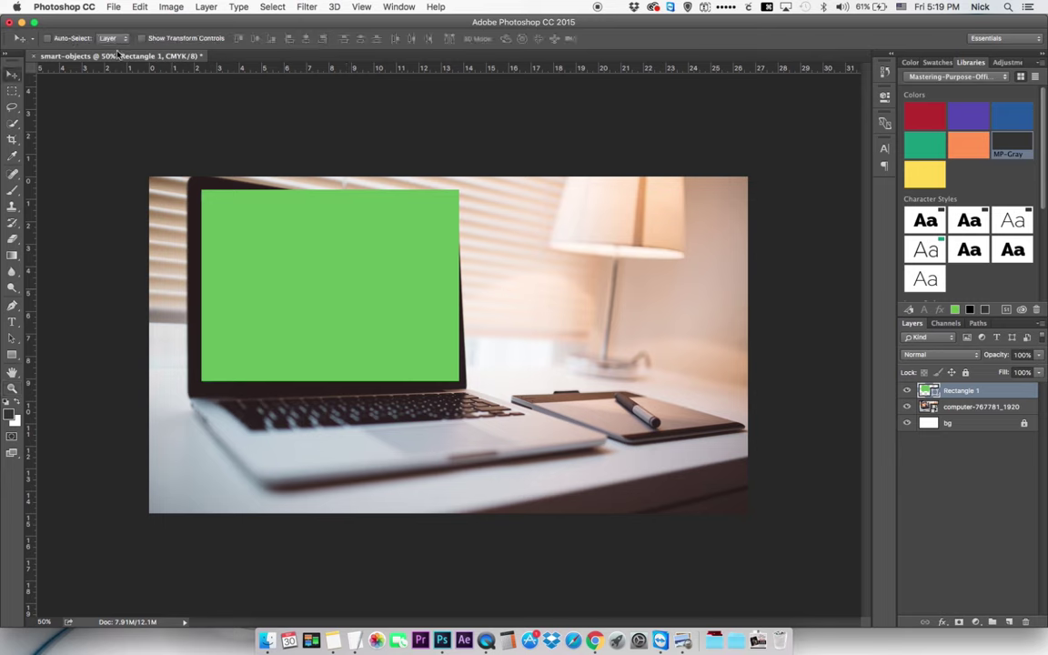
Rename the Rectangle 1 layer to 'screen'
double_click(964, 391)
text(screen)
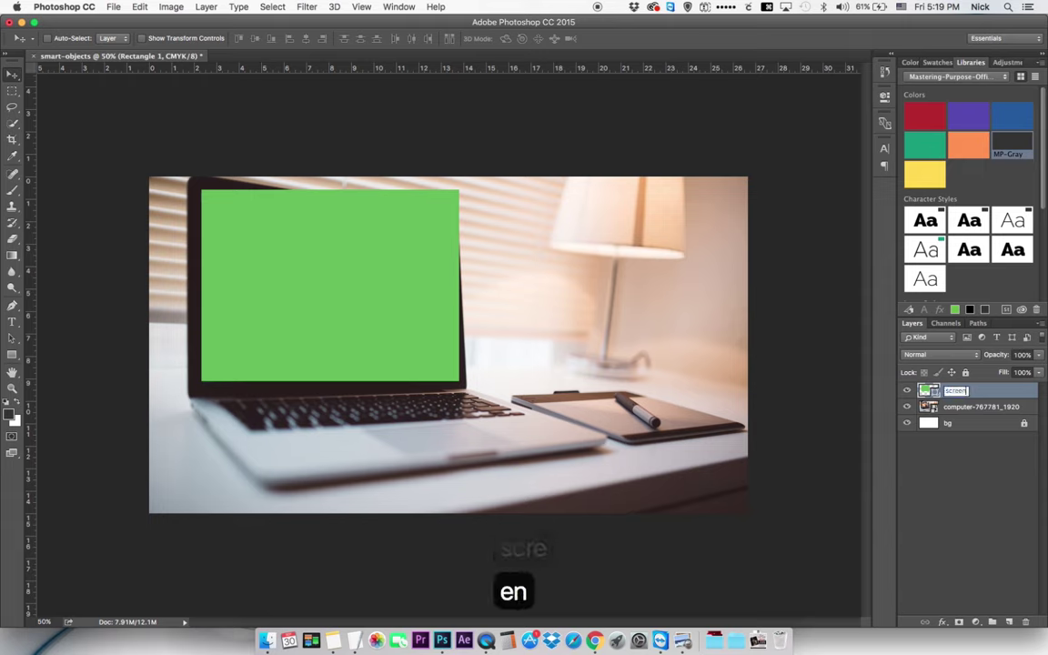
key(Return)
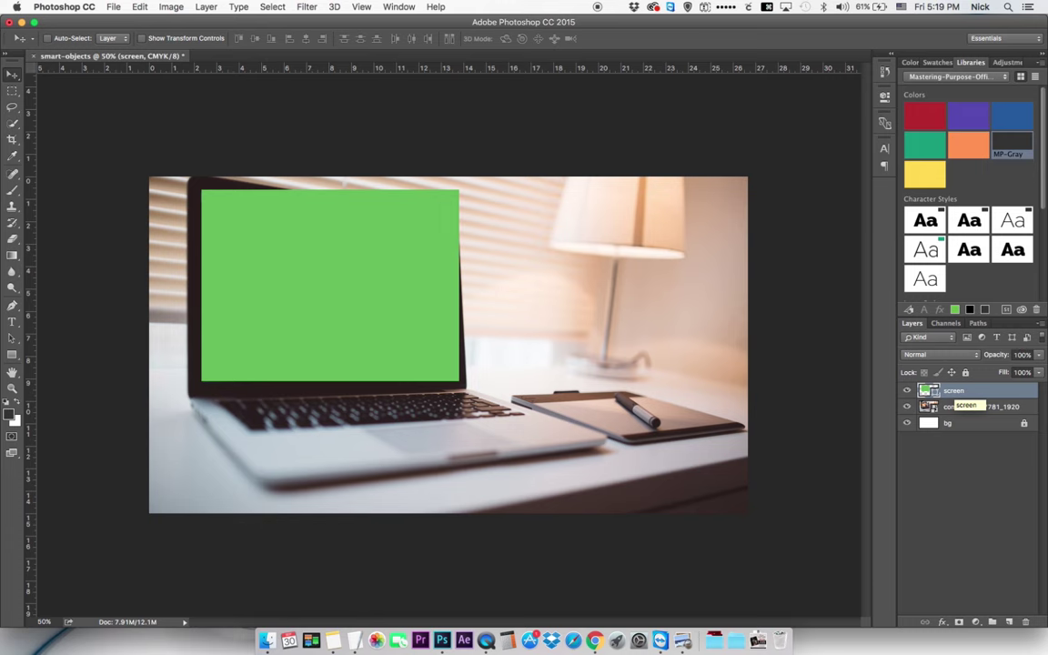
Save the document as smart-objects.psd, accepting the compatibility prompt
key(super+s)
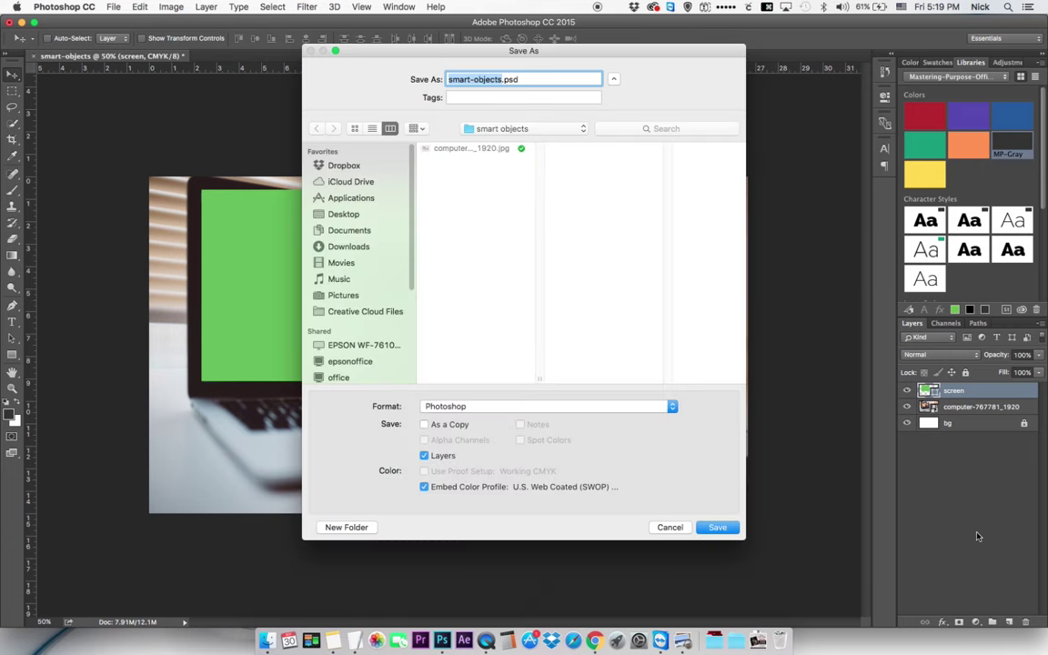
click(717, 528)
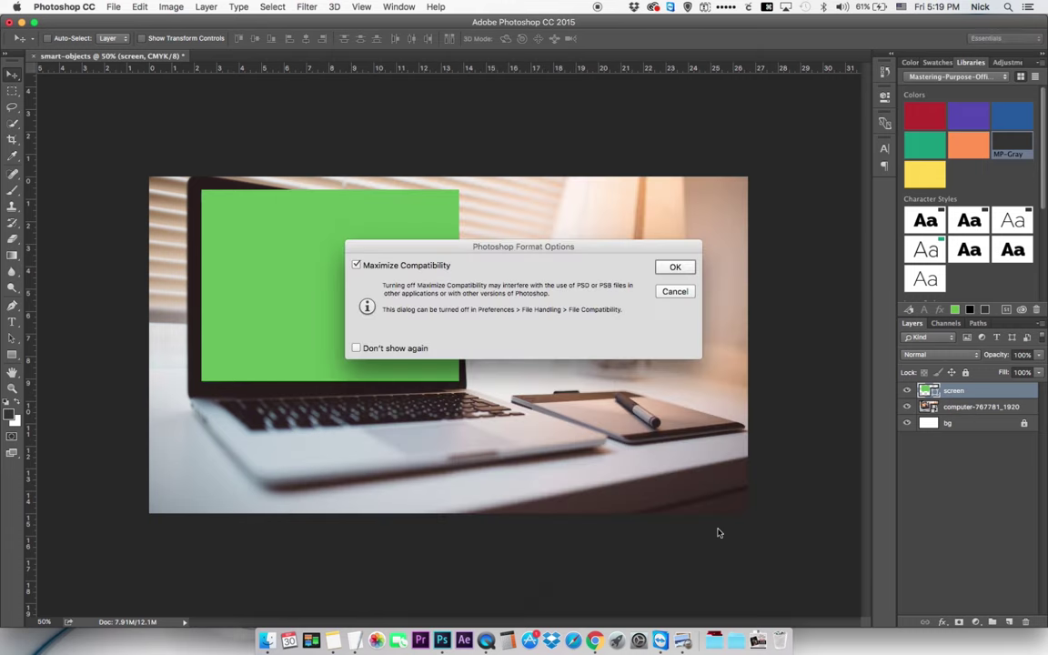
click(675, 266)
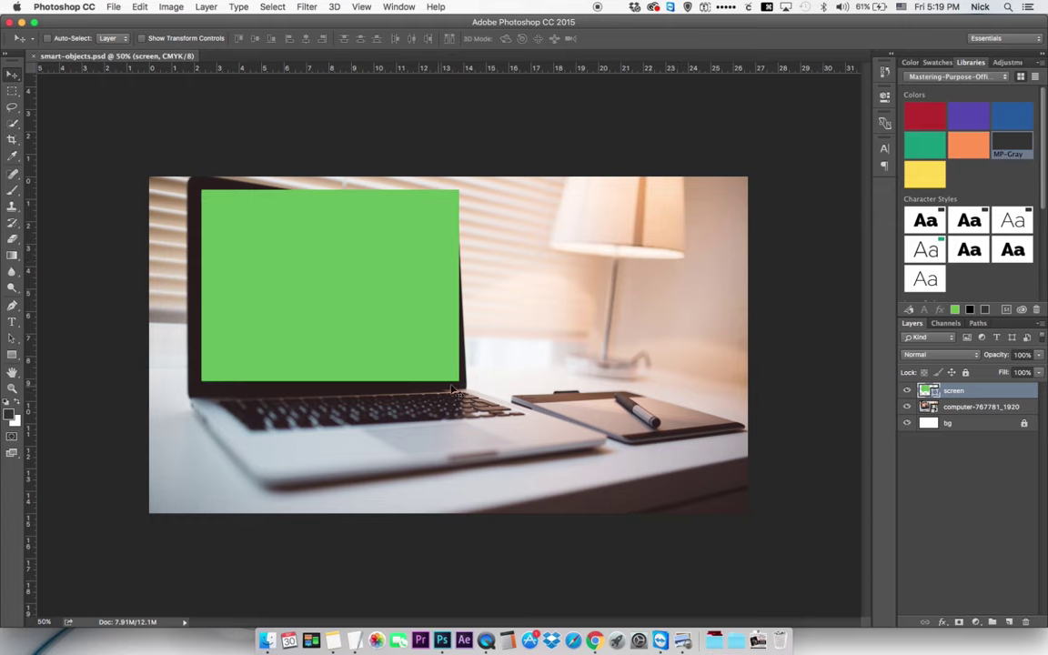
Convert the screen layer to a smart object and show the guides again
right_click(952, 392)
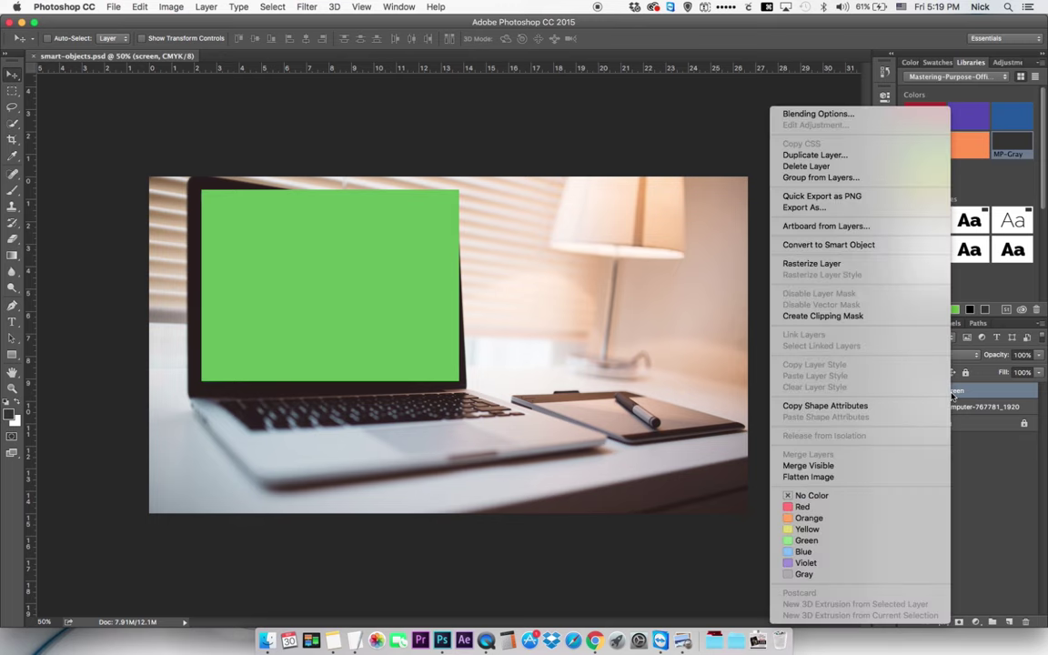
click(862, 243)
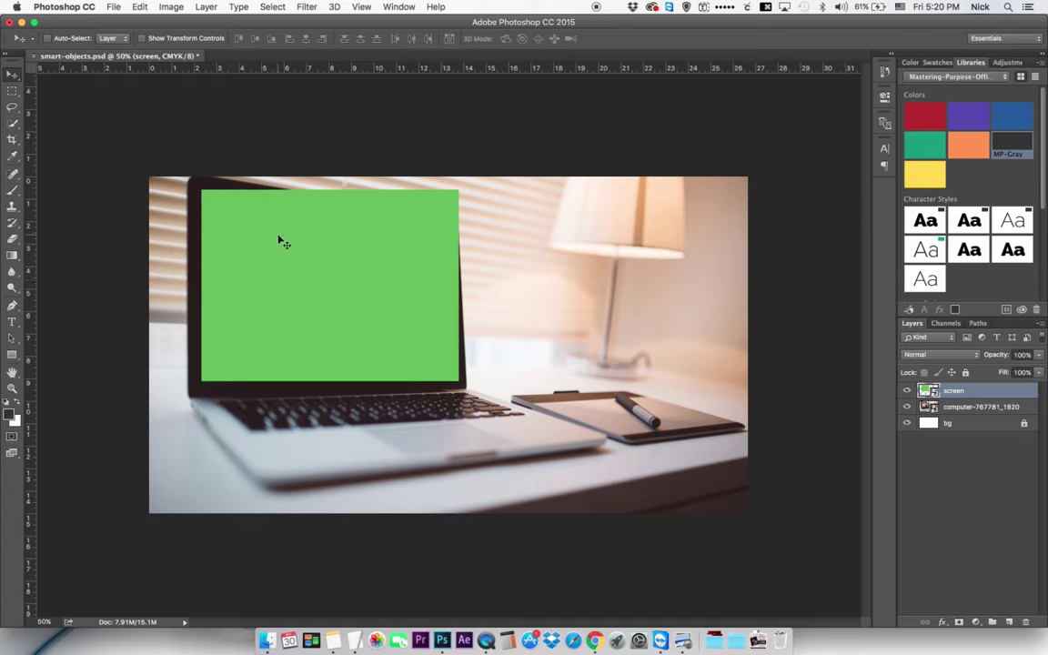
key(super+semicolon)
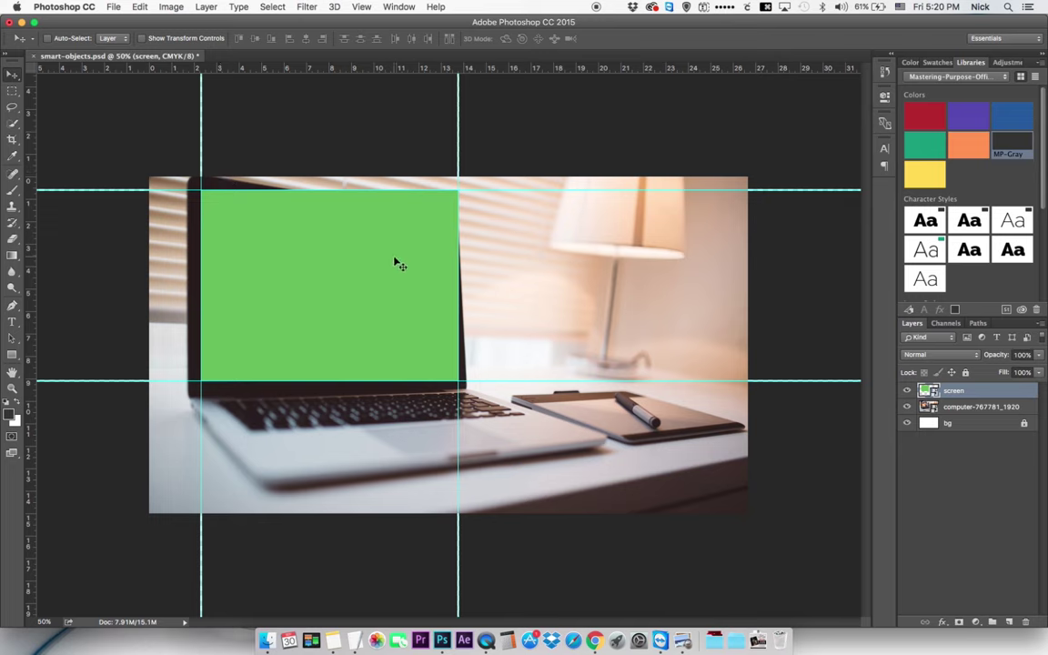
Free-transform the screen layer with guides hidden, fitting its top-right corner to the display
key(super+t)
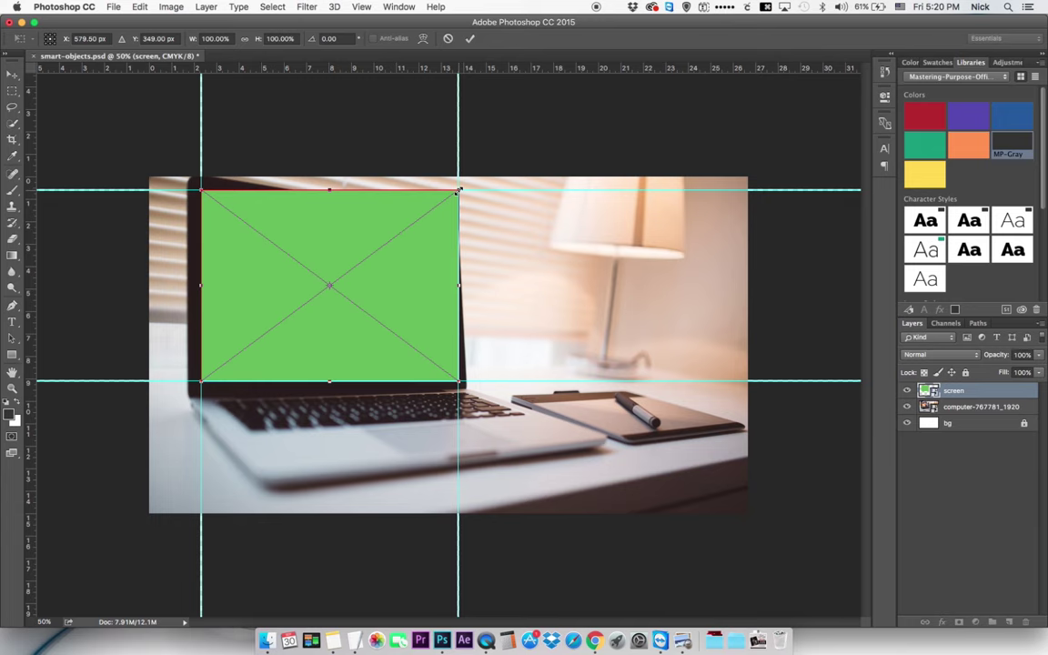
key(super+semicolon)
key(super+semicolon)
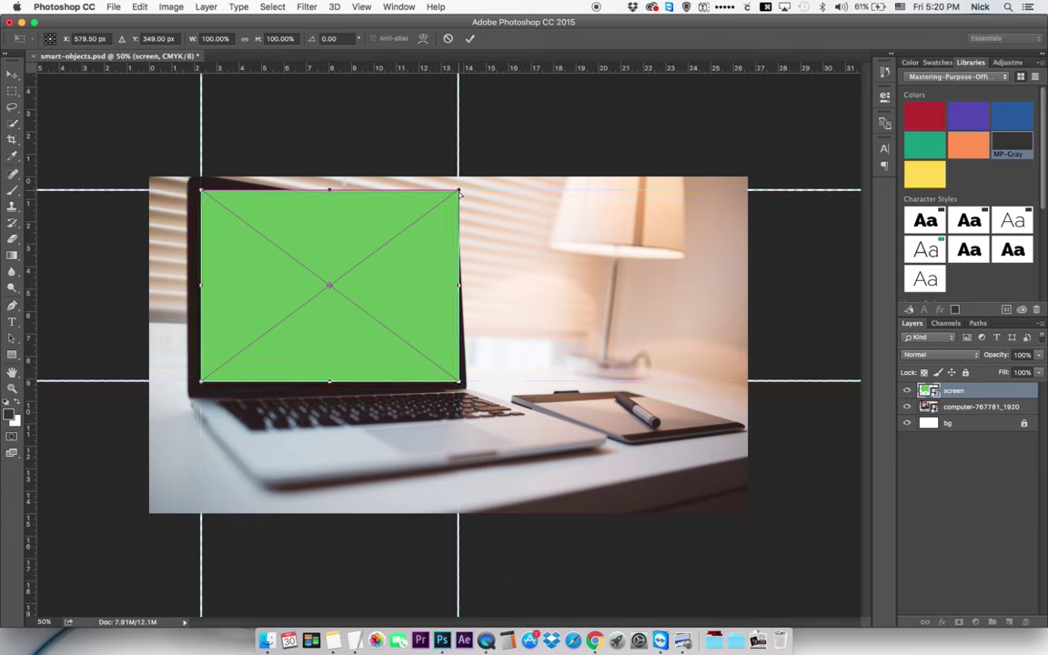
drag(458, 191, 449, 233)
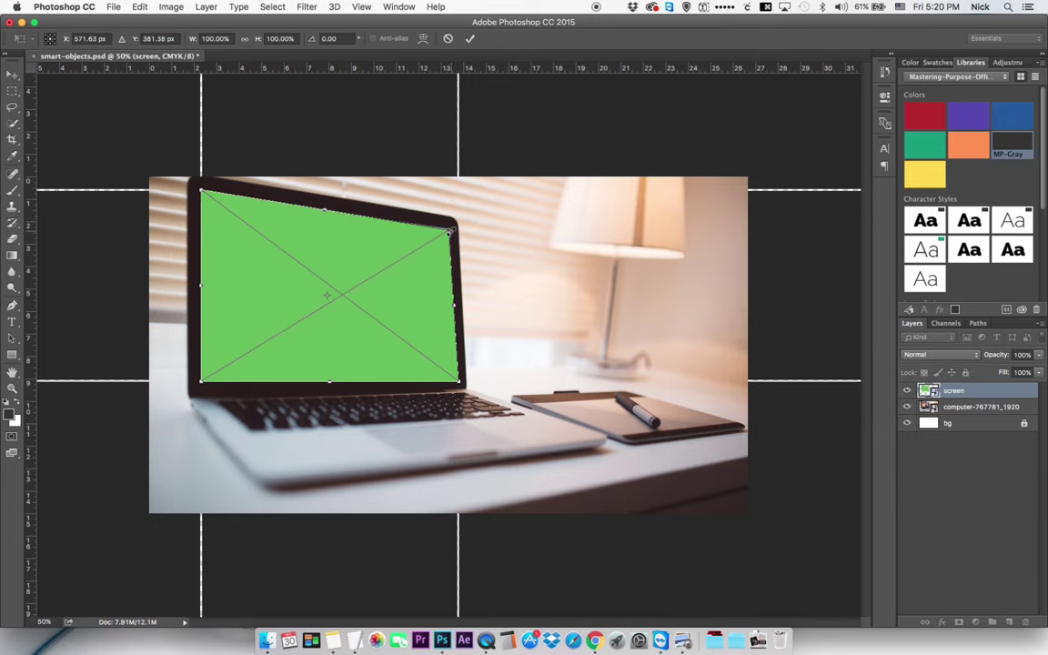
scroll(449, 233, up, 4)
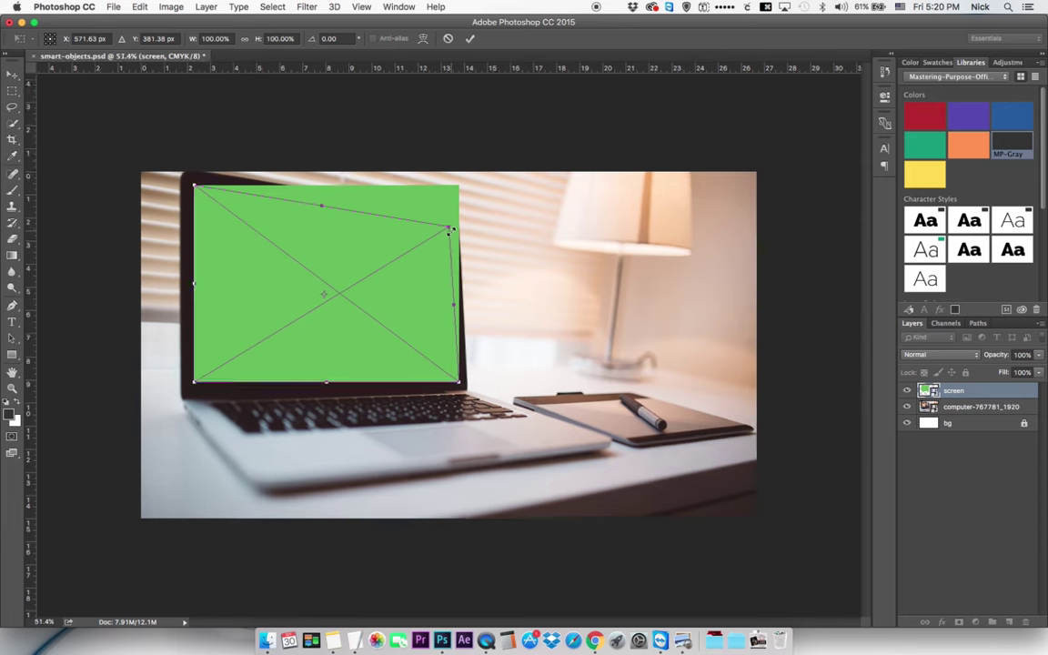
scroll(450, 232, up, 2)
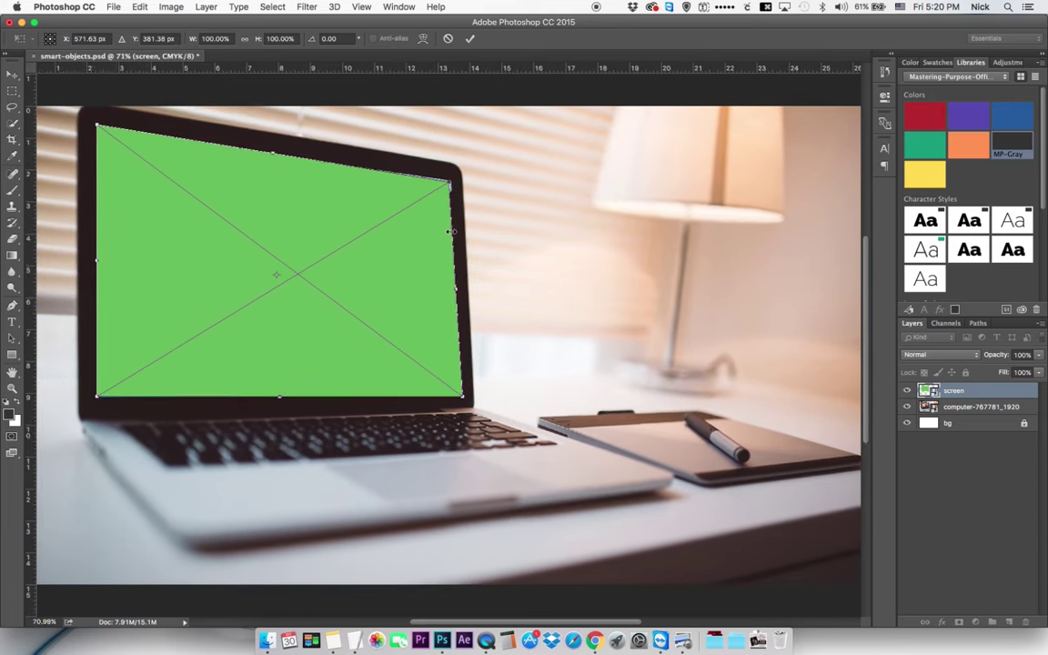
scroll(451, 235, up, 4)
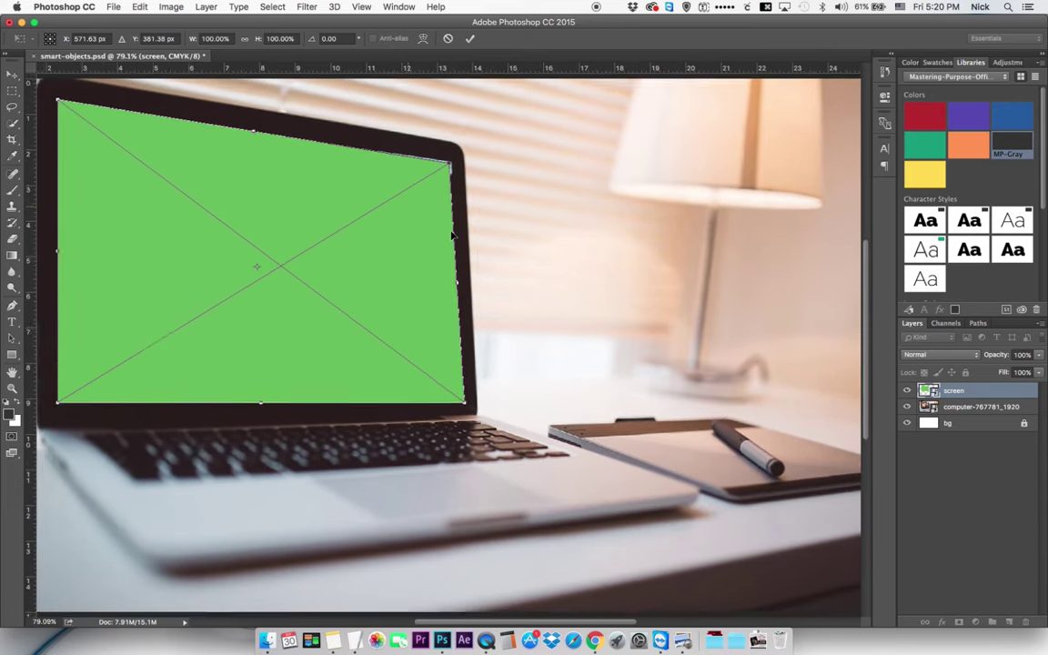
scroll(455, 107, up, 5)
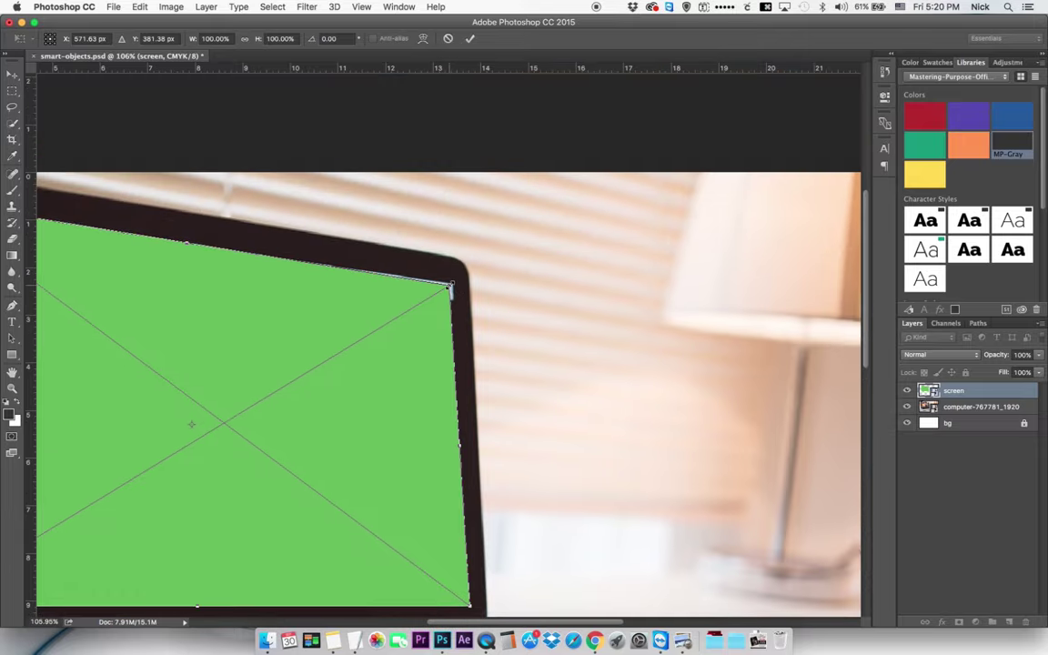
drag(449, 288, 456, 285)
Fit the bottom-right and top-left corners, rotate slightly, and commit the transform
scroll(455, 285, down, 8)
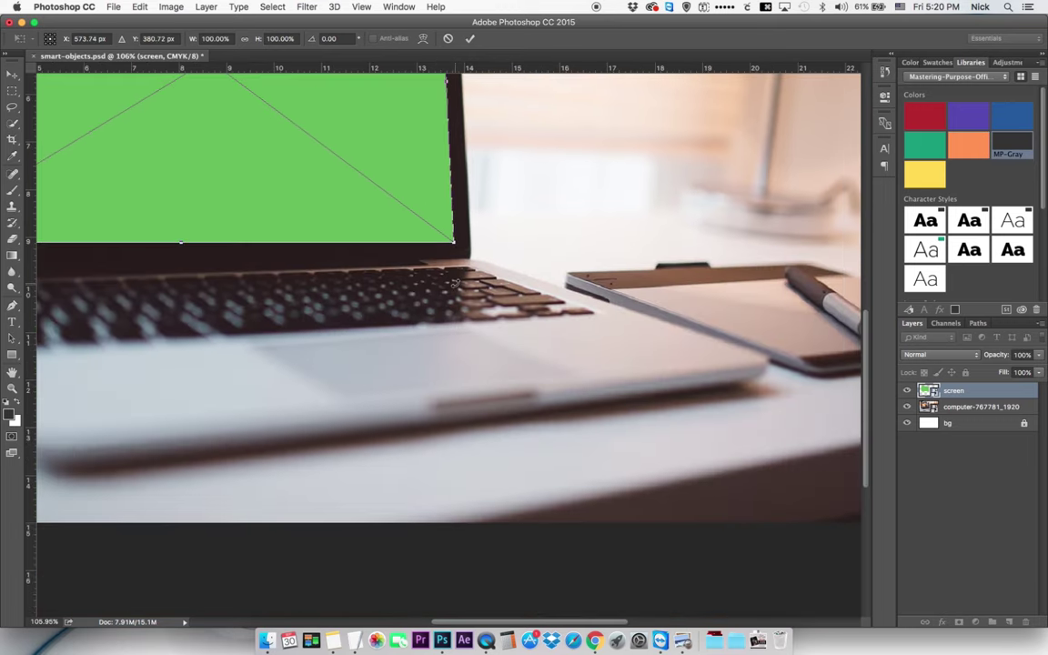
mouse_move(453, 242)
mouse_down()
mouse_move(435, 231)
mouse_move(450, 233)
mouse_up()
scroll(450, 232, left, 10)
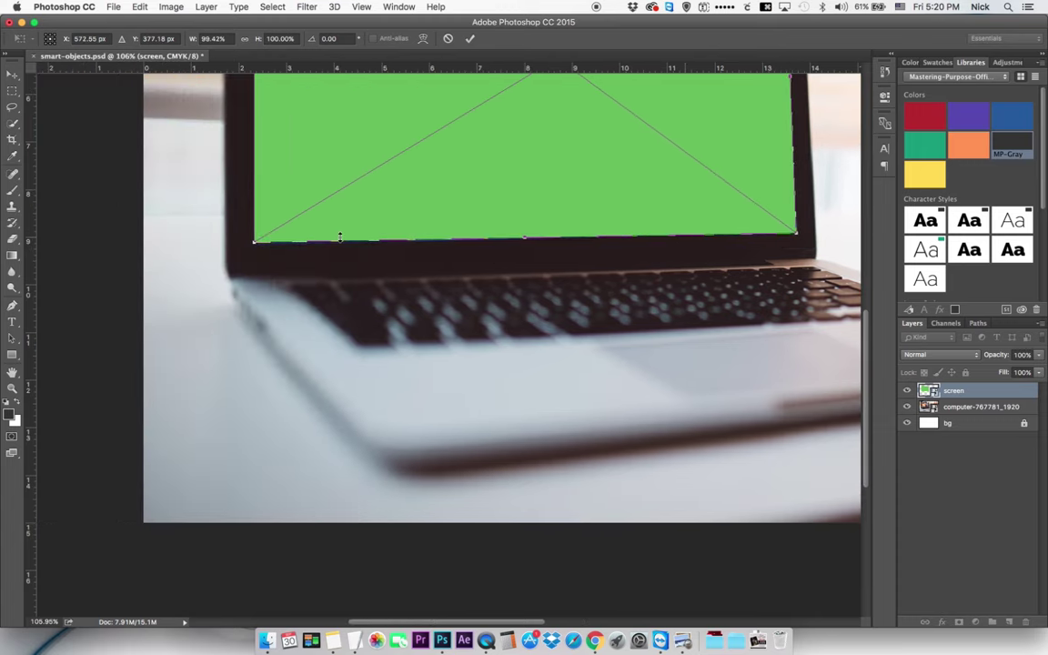
drag(339, 240, 341, 242)
scroll(340, 238, up, 10)
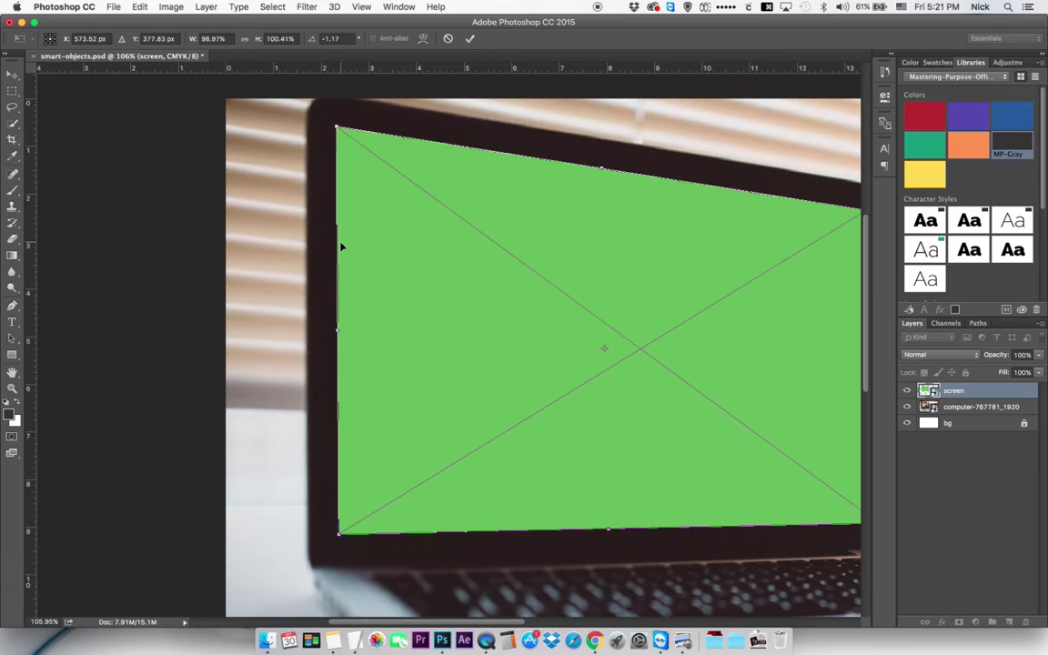
mouse_move(338, 132)
mouse_down()
mouse_move(359, 138)
mouse_move(337, 128)
mouse_up()
key(Return)
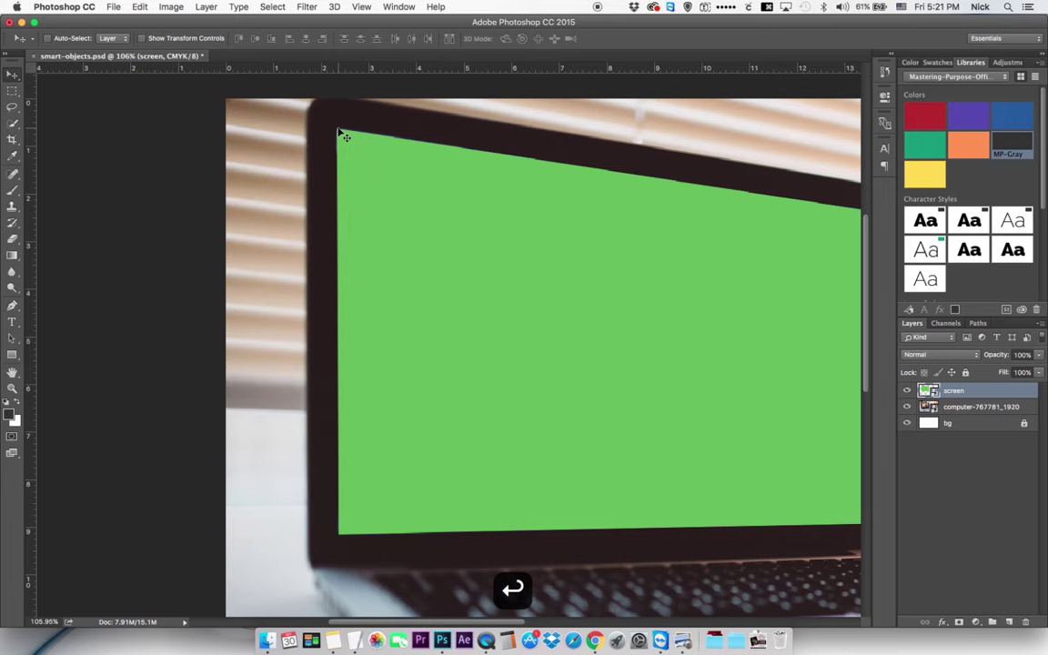
scroll(463, 295, down, 3)
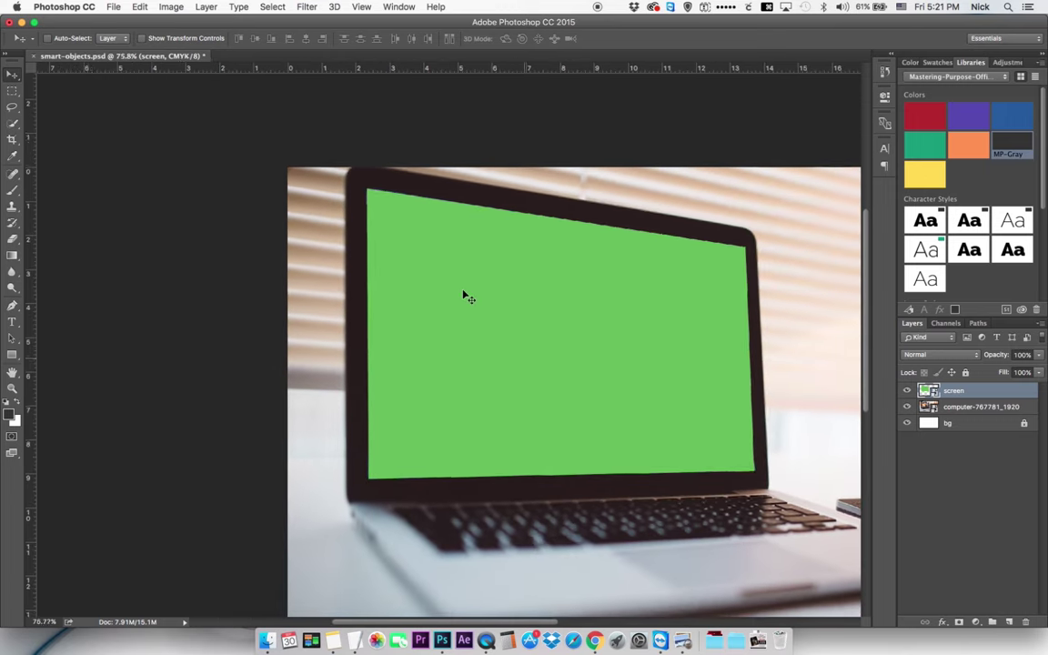
scroll(462, 295, down, 2)
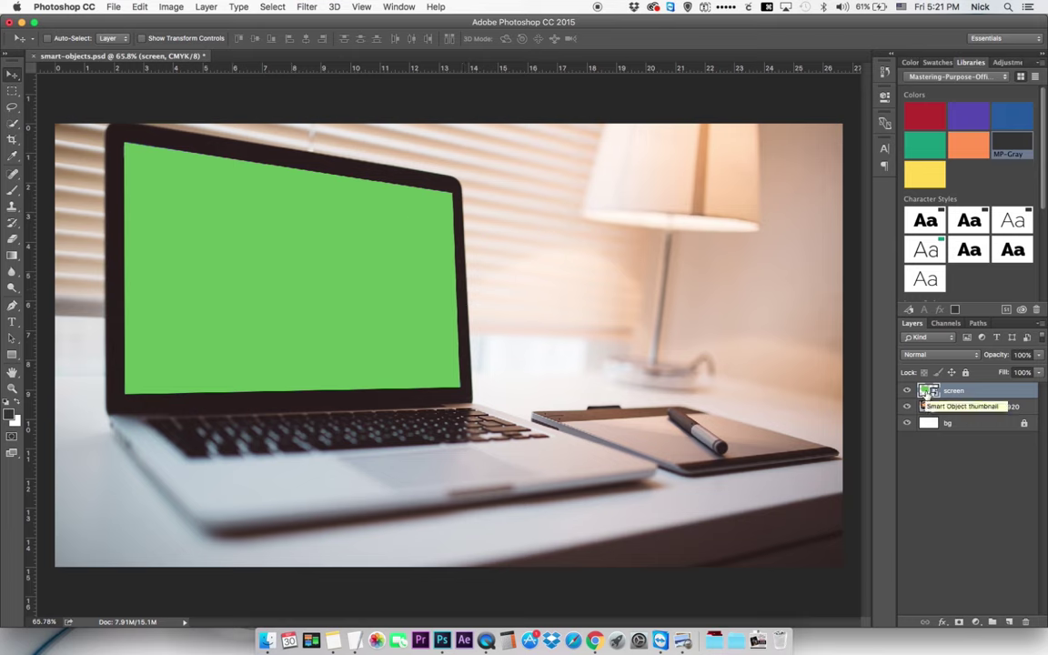
Open the screen smart object's contents, screen3.psb, and zoom out to the whole green rectangle
double_click(926, 391)
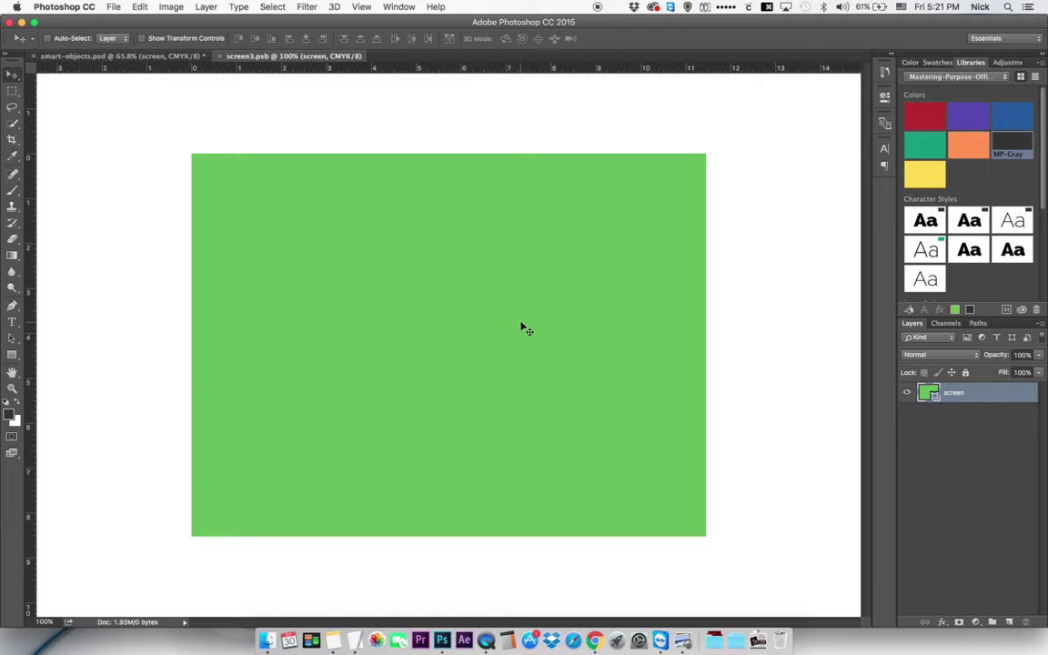
key(z)
alt+click(421, 388)
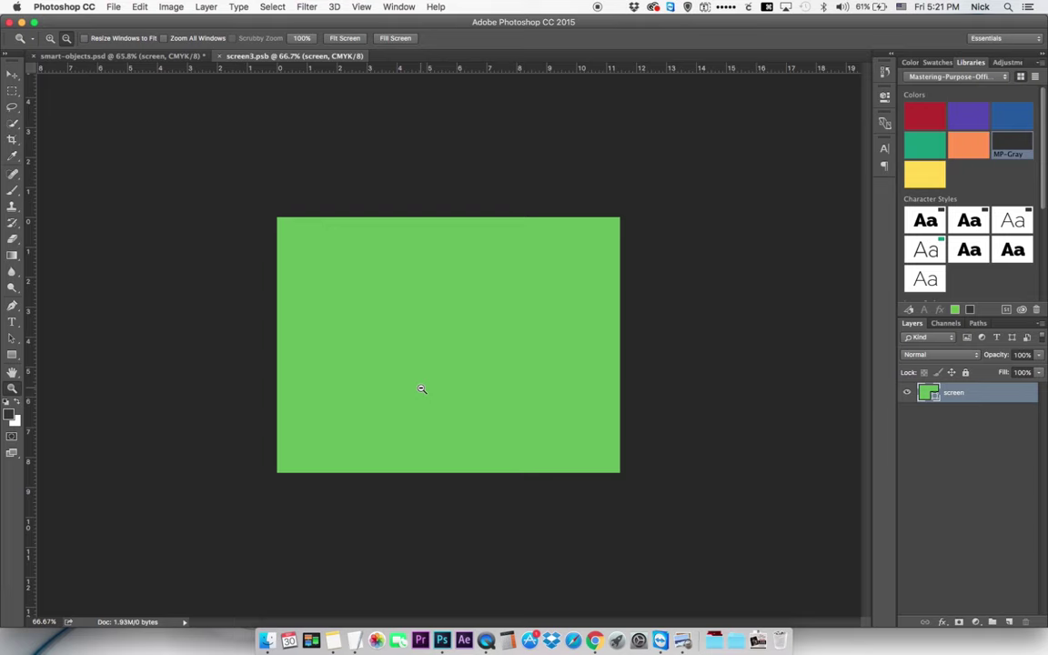
key(v)
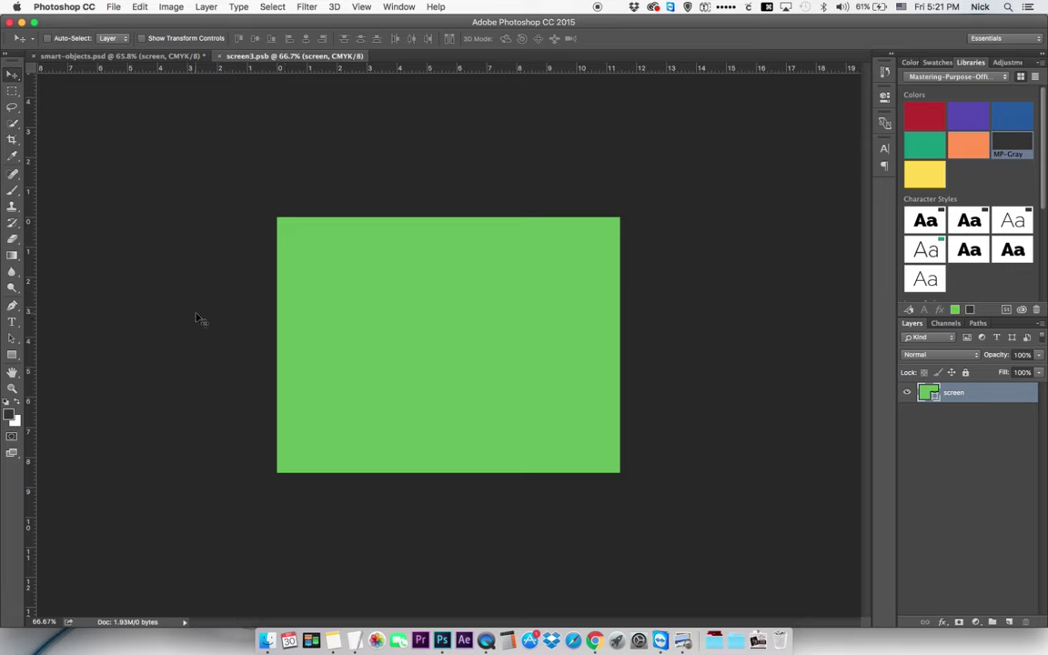
Place background.jpeg from the Desktop into screen3.psb and enlarge it over the green rectangle
click(113, 7)
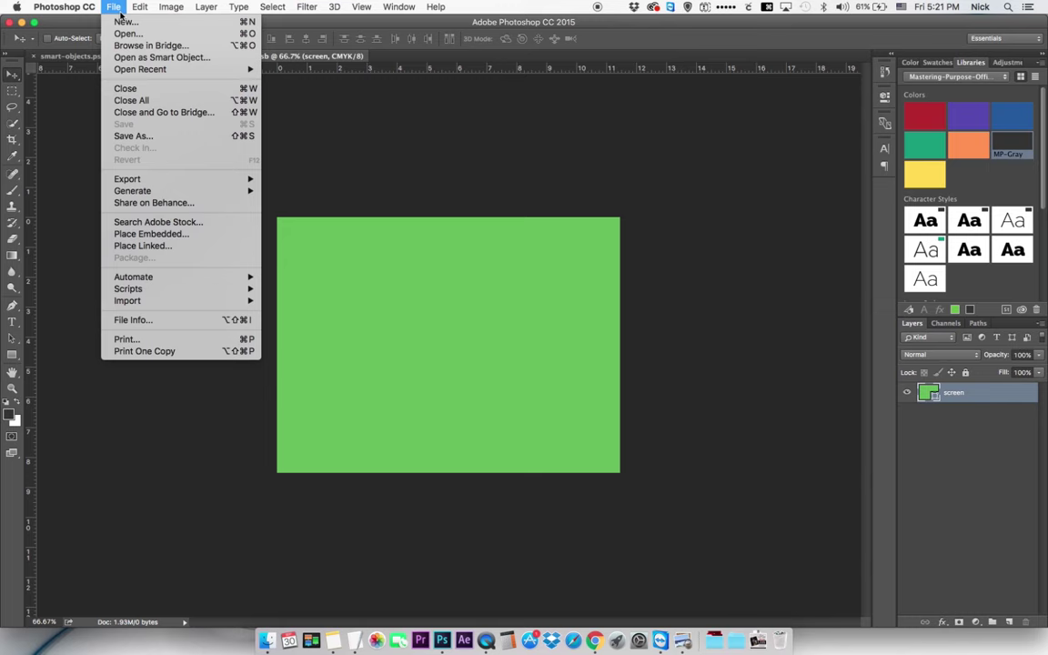
click(136, 235)
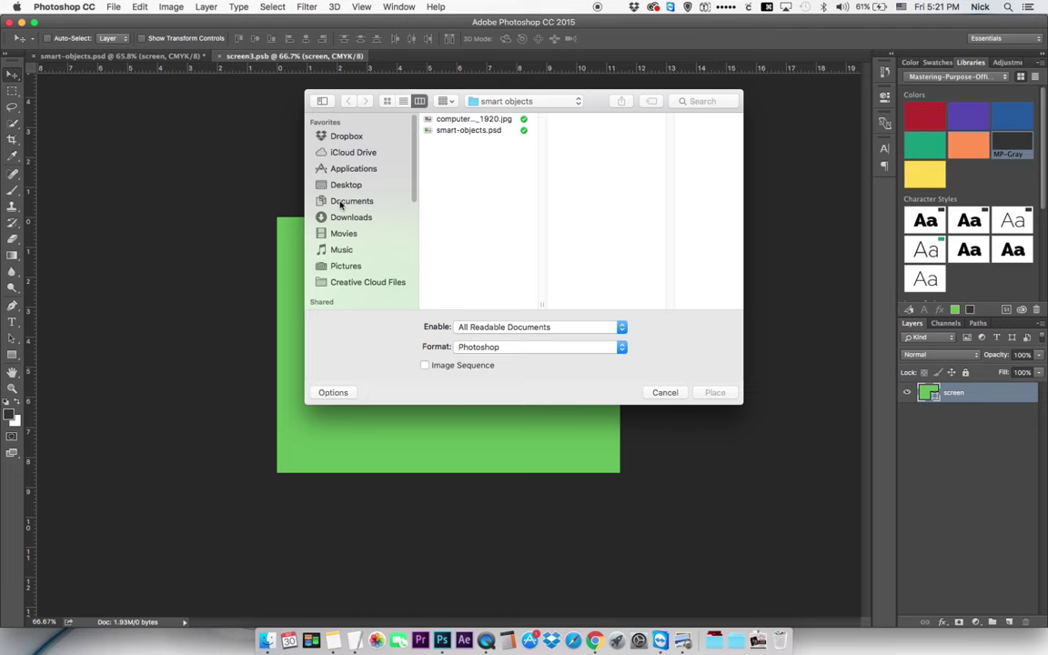
click(344, 185)
click(470, 122)
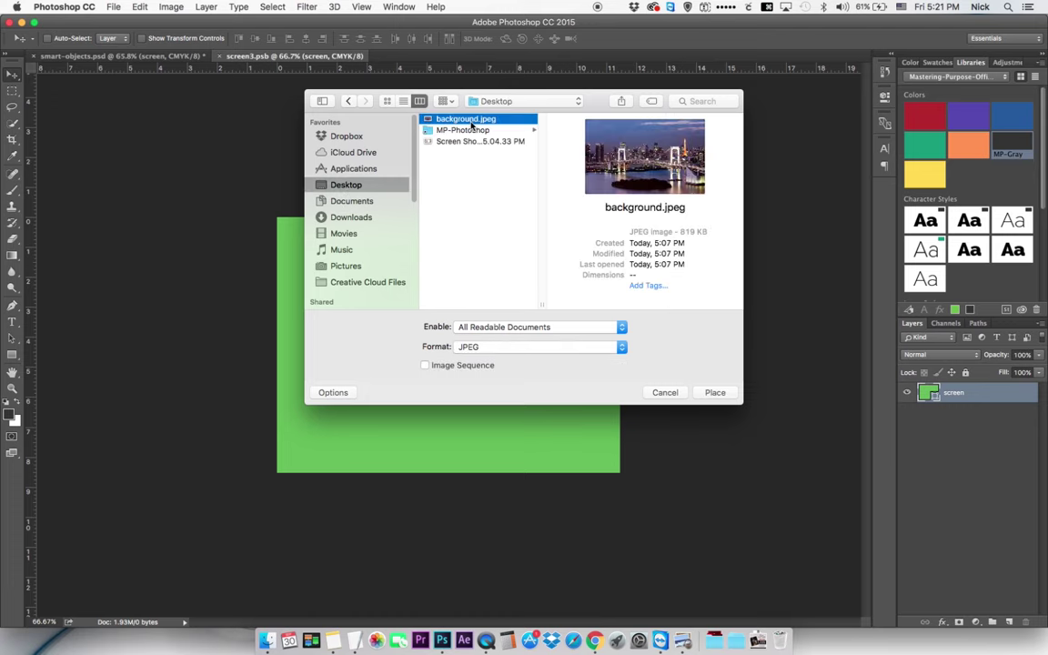
click(712, 393)
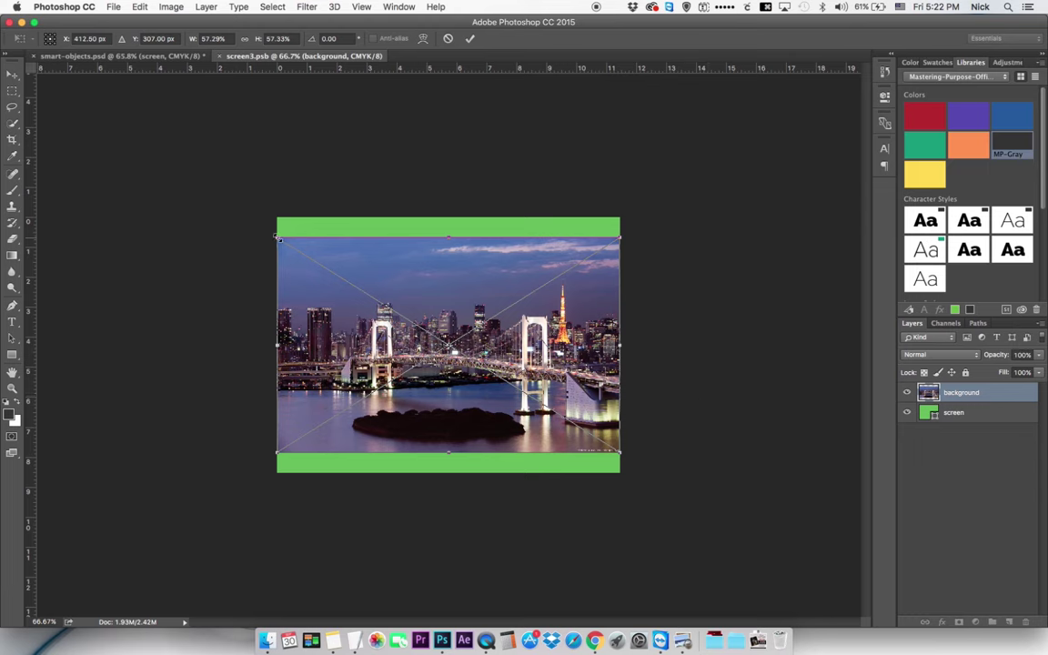
drag(278, 236, 244, 211)
key(Return)
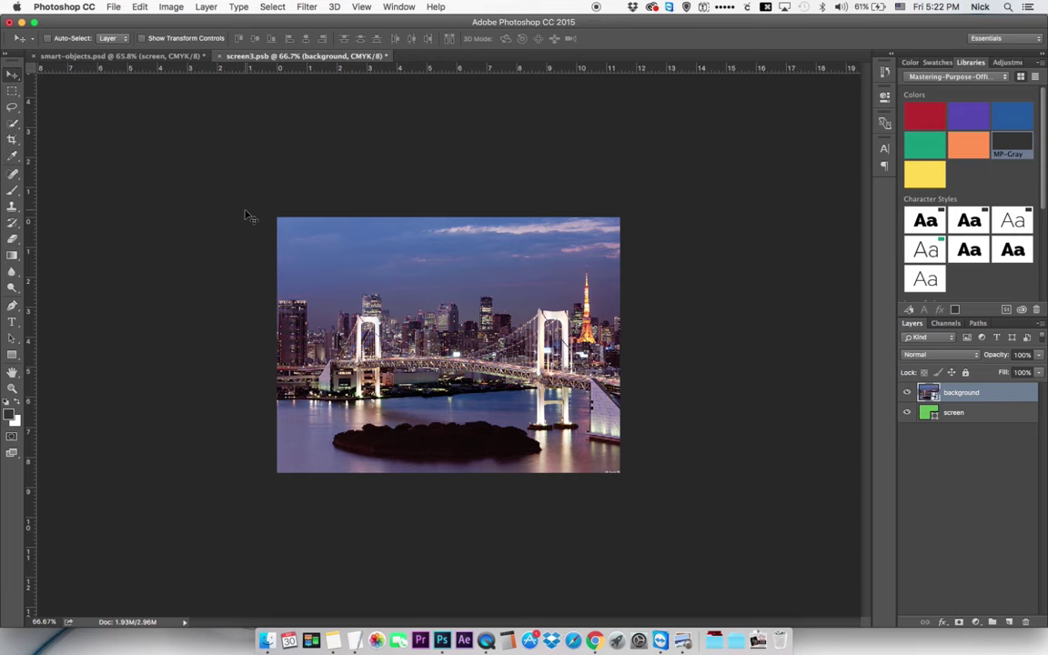
Save screen3.psb and return to smart-objects.psd to view the updated laptop screen
key(super+s)
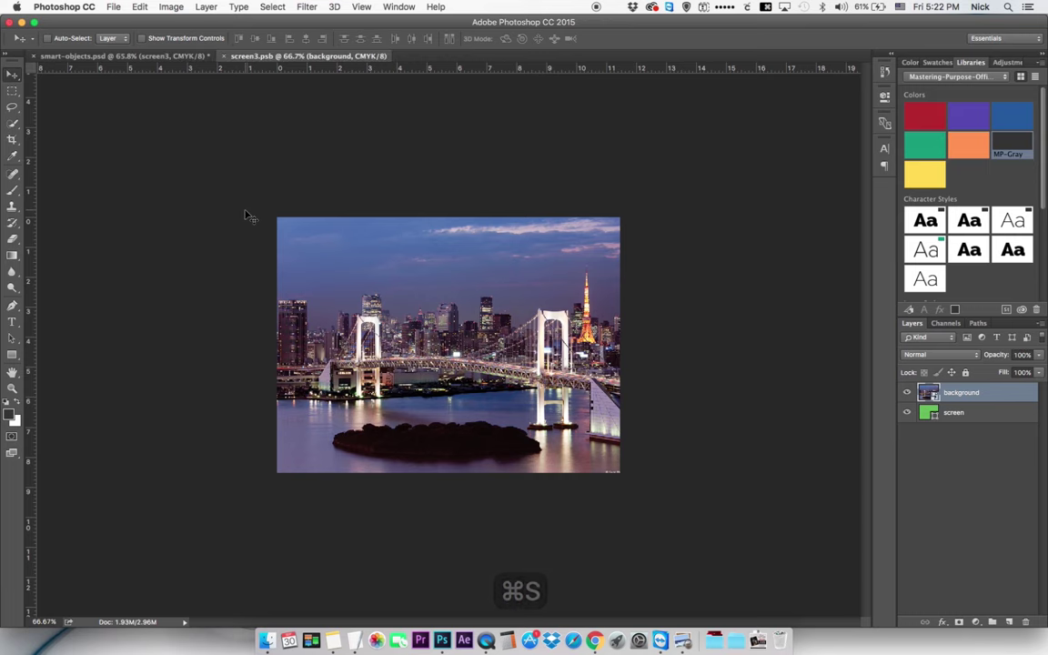
click(167, 57)
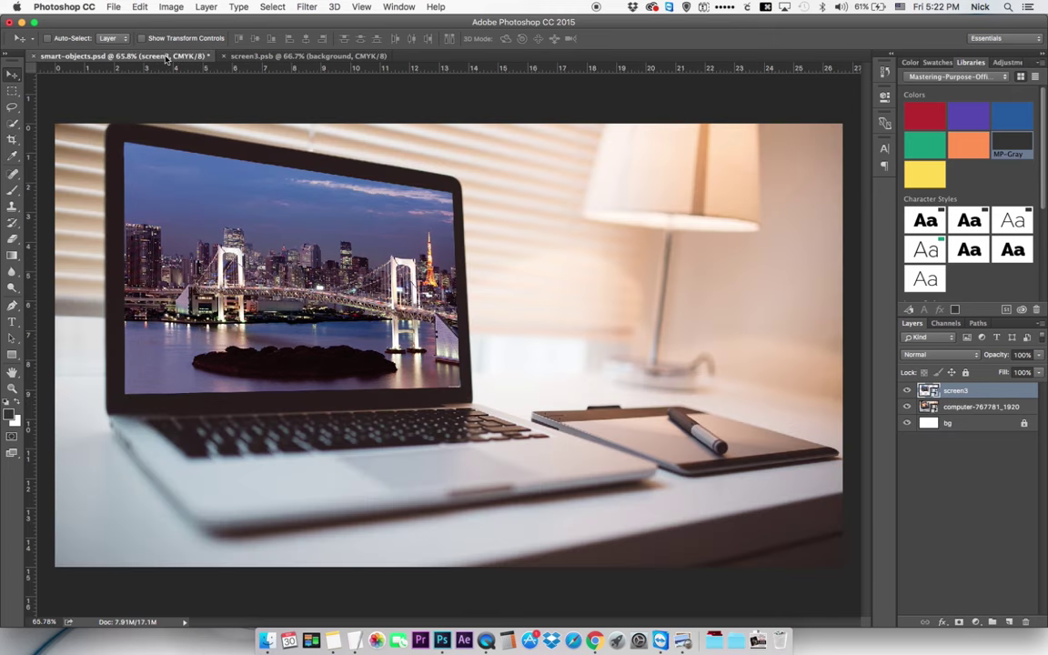